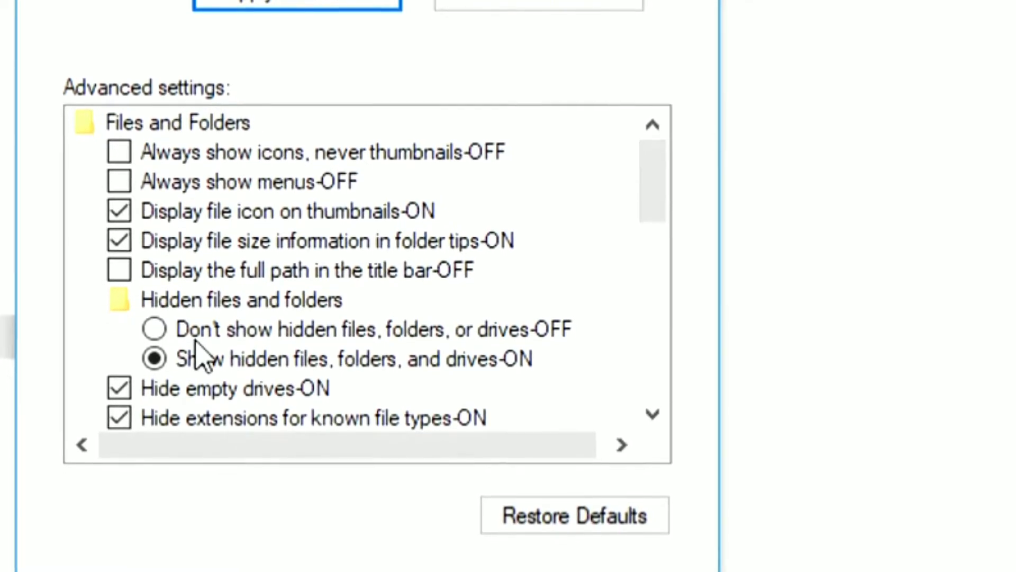
{"action": "left_click", "coordinate": [197, 342]}
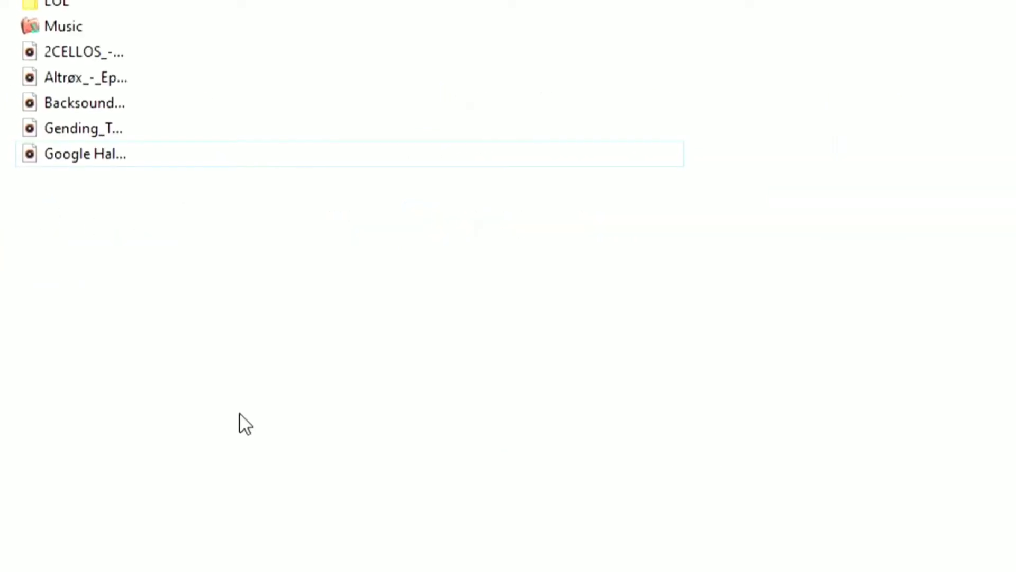
{"action": "right_click", "coordinate": [241, 412]}
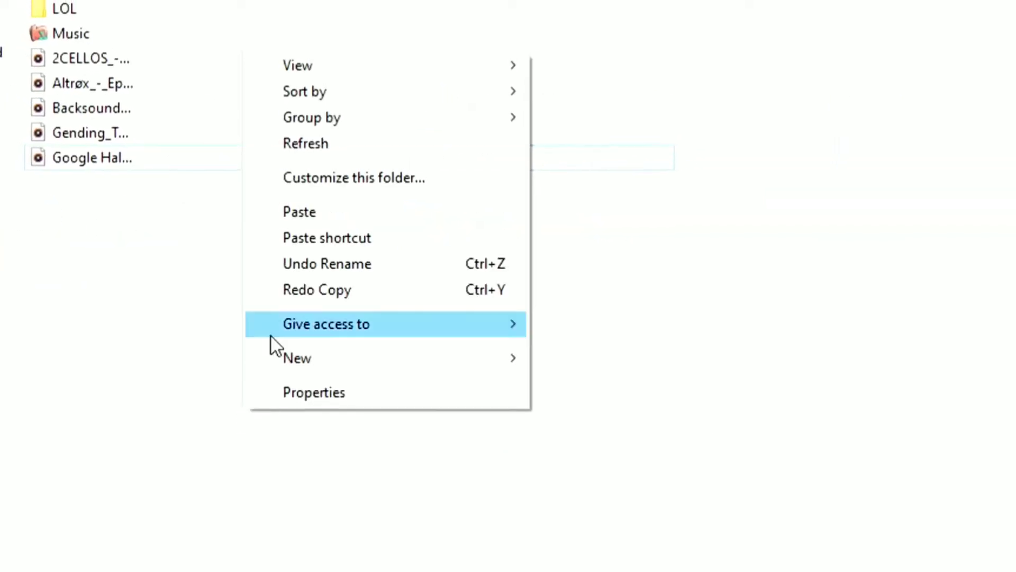
{"action": "left_click", "coordinate": [306, 154]}
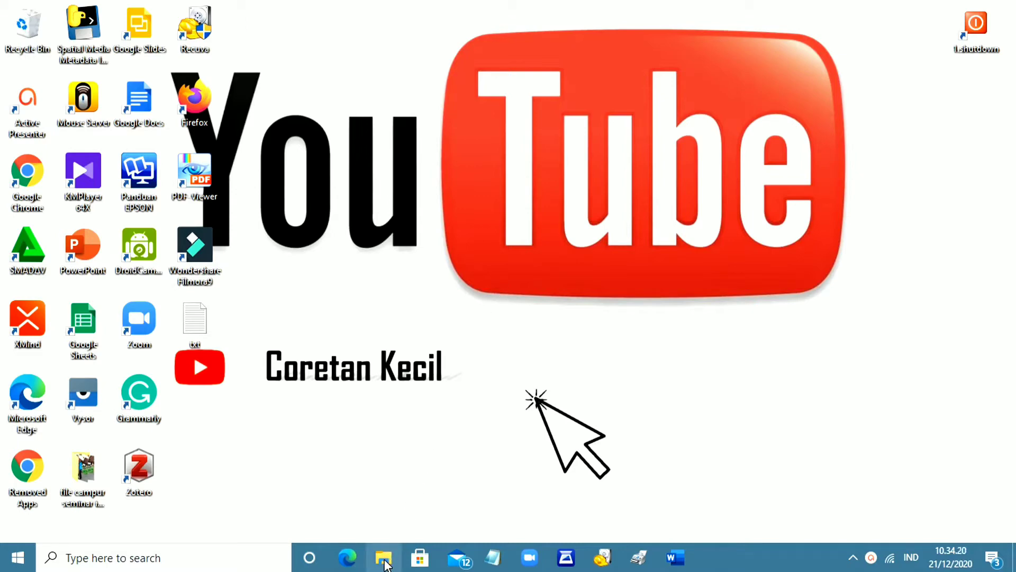
Open the Music folder of this PC in File Explorer.
{"action": "left_click", "coordinate": [385, 561]}
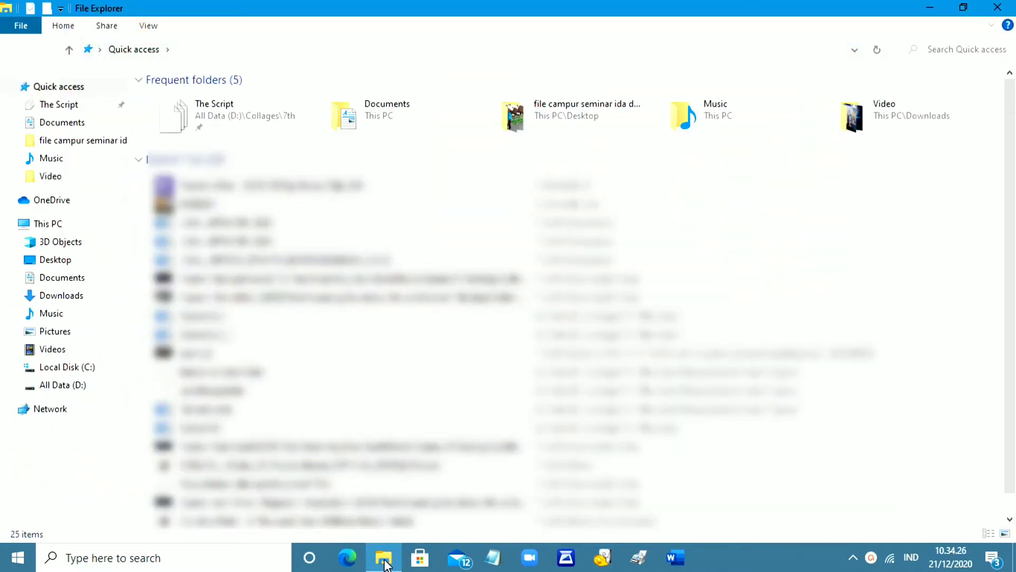
{"action": "scroll", "coordinate": [326, 475], "scroll_direction": "down", "scroll_amount": 1}
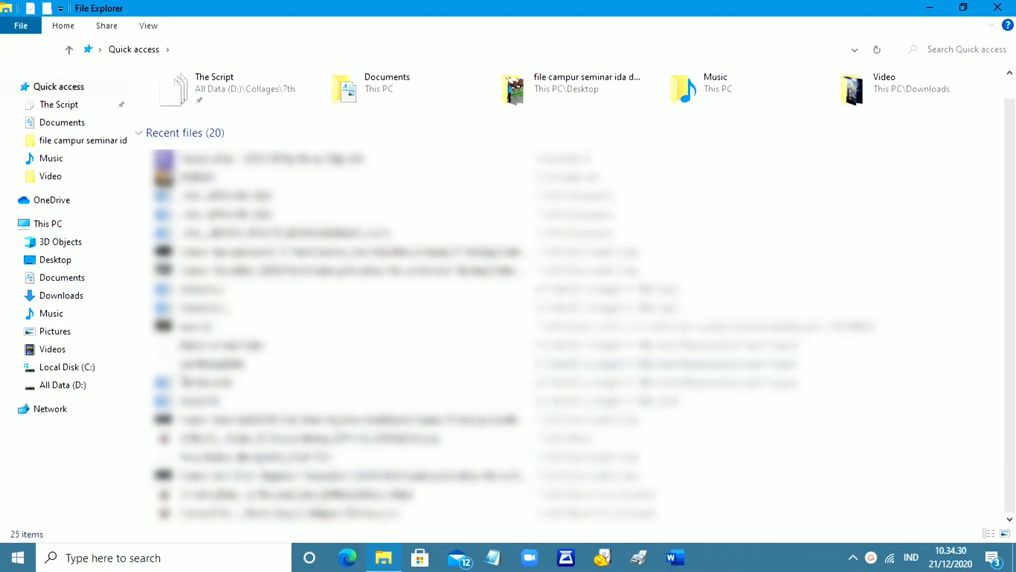
{"action": "left_click", "coordinate": [60, 315]}
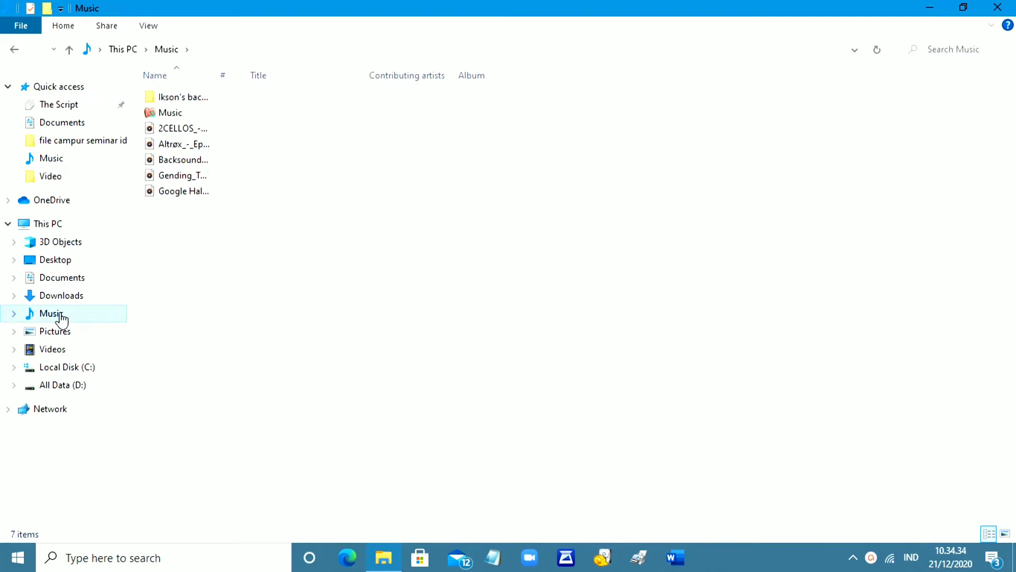
Create a new folder named LOL in the Music folder.
{"action": "right_click", "coordinate": [260, 270]}
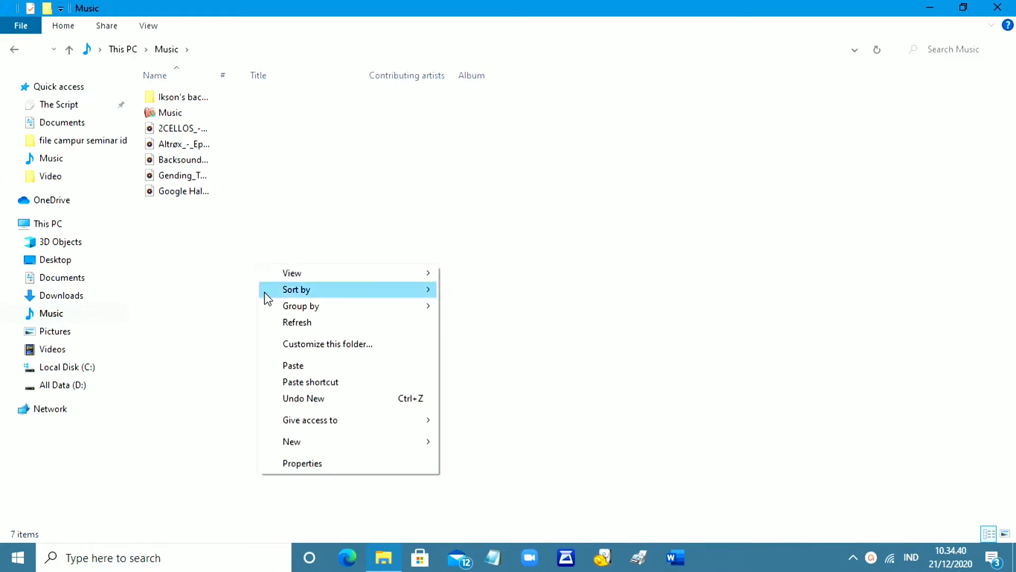
{"action": "mouse_move", "coordinate": [300, 442]}
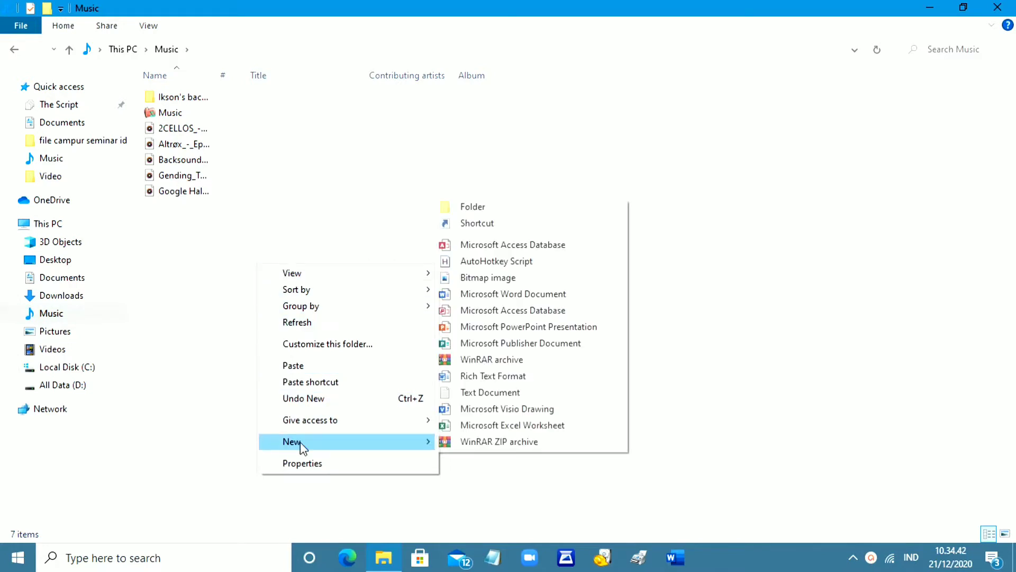
{"action": "left_click", "coordinate": [496, 207]}
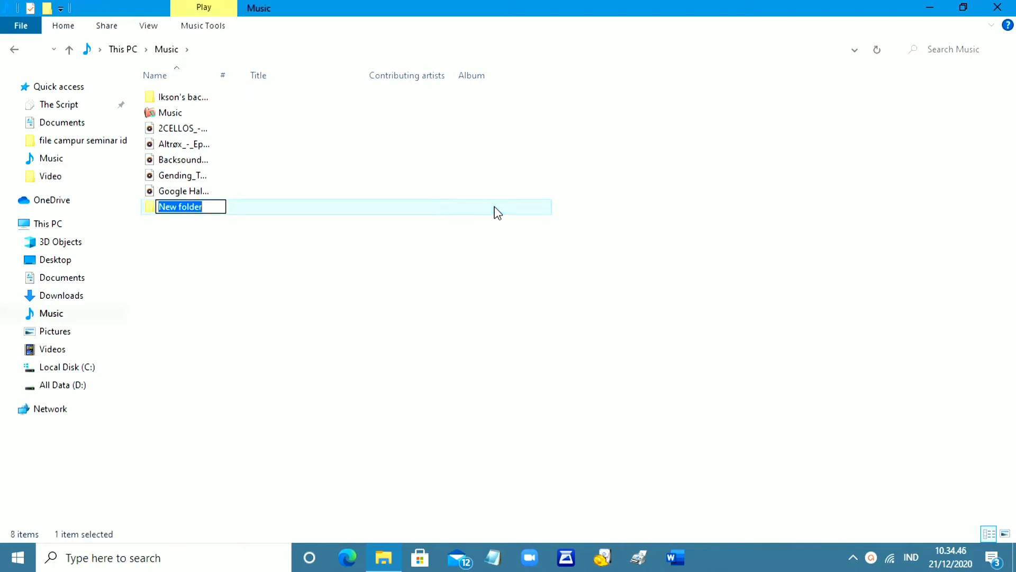
{"action": "type", "text": "LOL"}
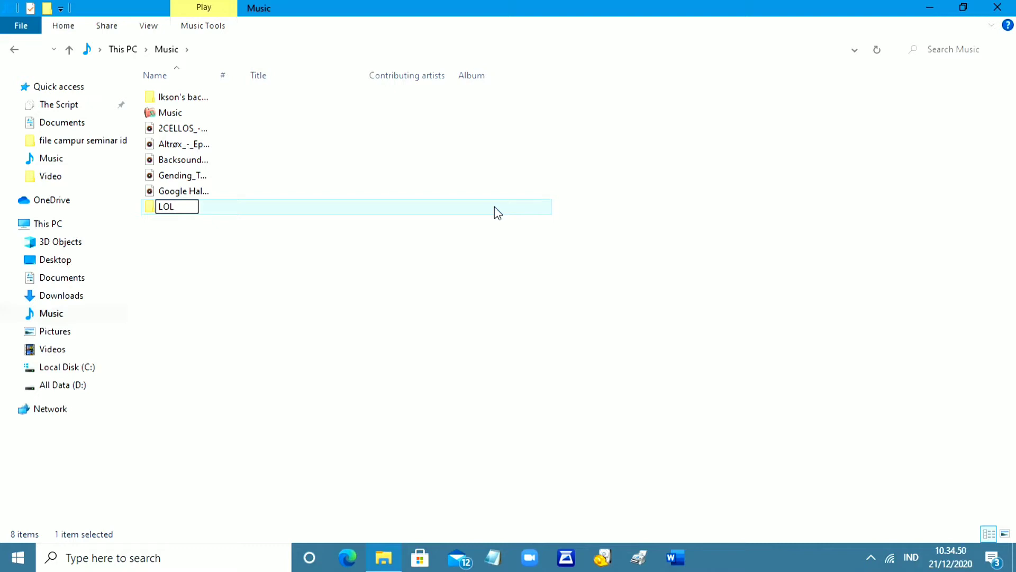
{"action": "key", "text": "Return"}
{"action": "left_click", "coordinate": [166, 240]}
{"action": "left_click", "coordinate": [168, 212]}
{"action": "right_click", "coordinate": [169, 210]}
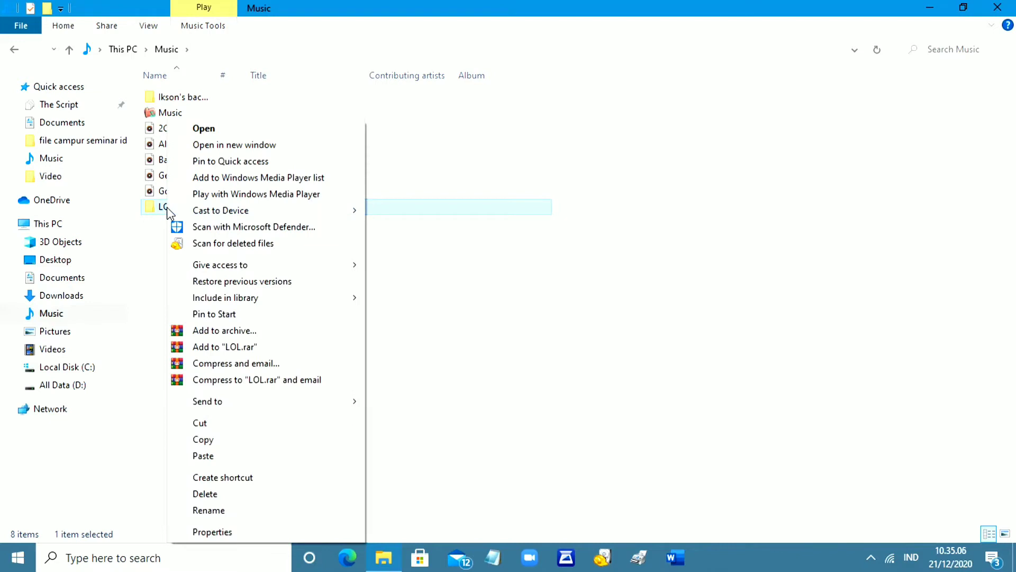
{"action": "left_click", "coordinate": [198, 531]}
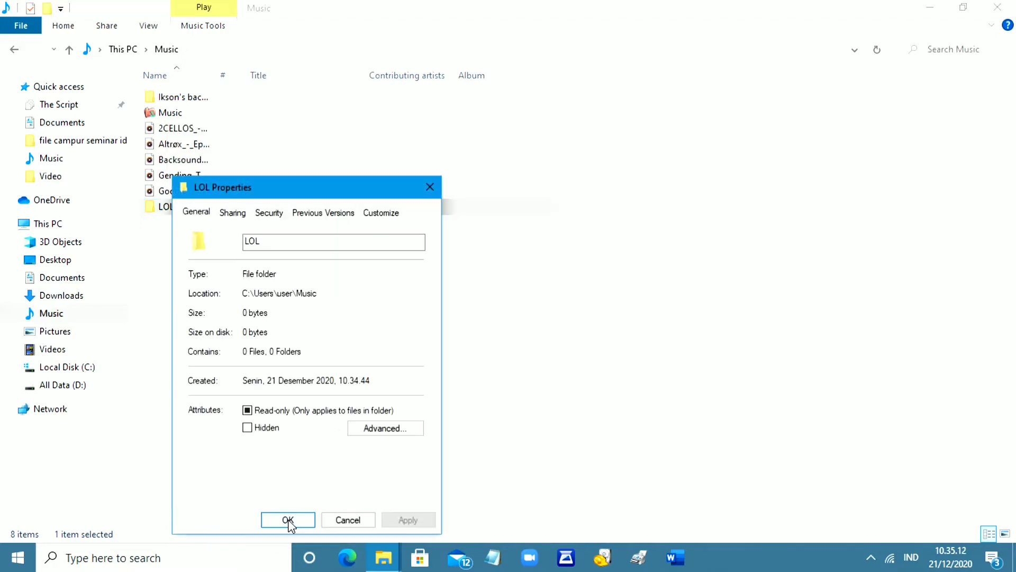
{"action": "left_click", "coordinate": [248, 430]}
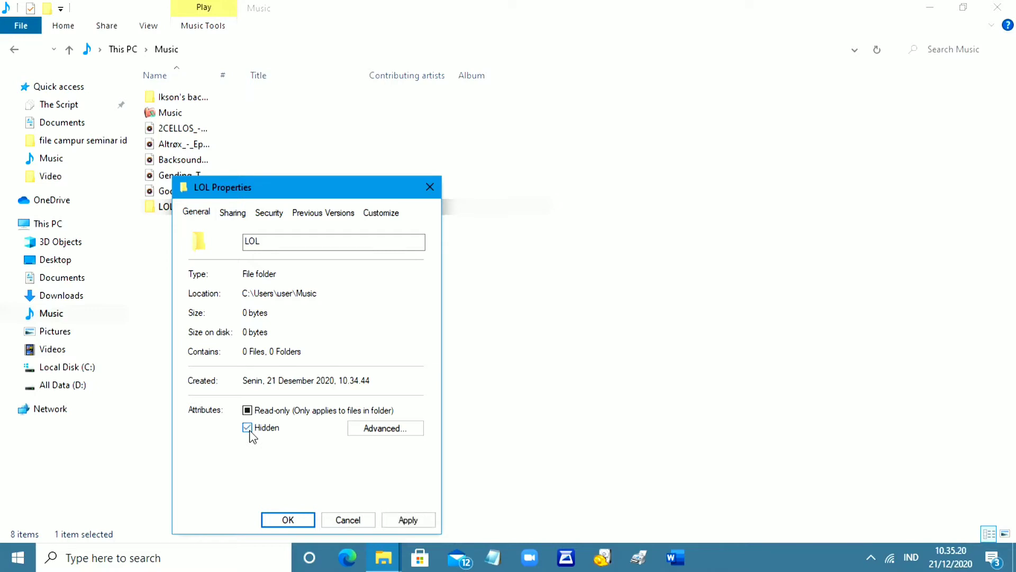
{"action": "left_click", "coordinate": [335, 518]}
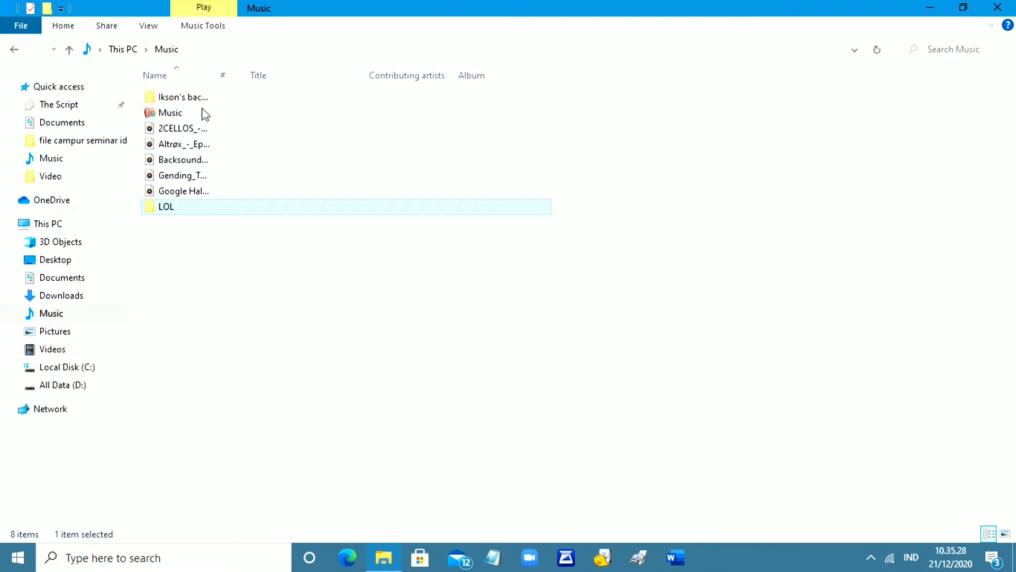
Hide the selected LOL folder with the Hide selected items command, then deselect it.
{"action": "mouse_move", "coordinate": [205, 114]}
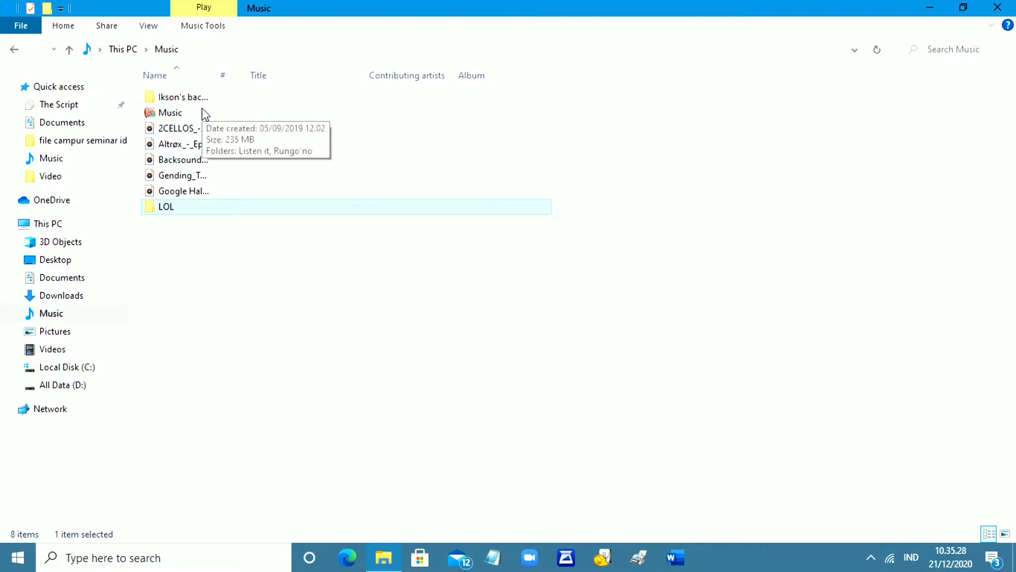
{"action": "left_click", "coordinate": [149, 25]}
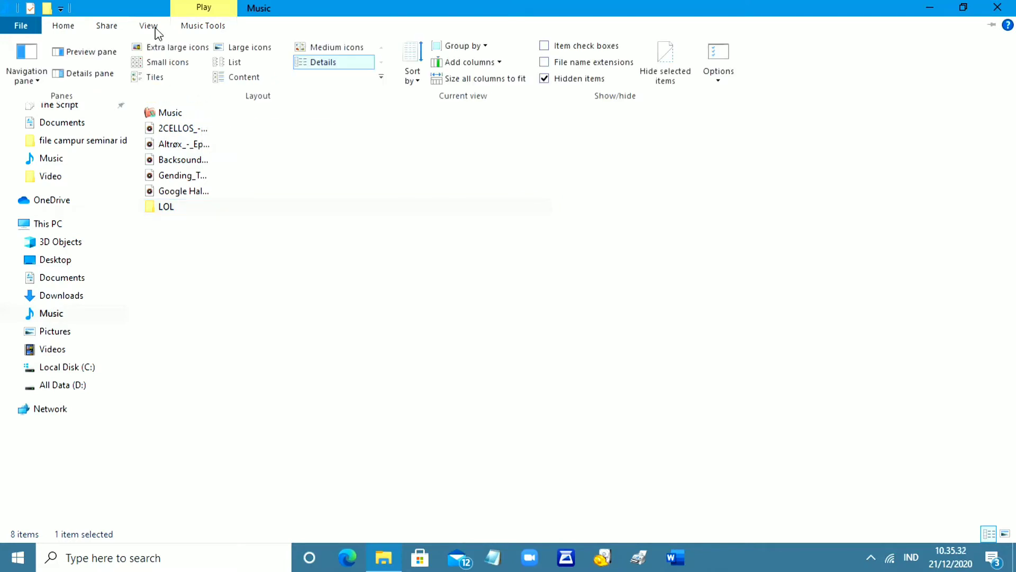
{"action": "left_click", "coordinate": [671, 78]}
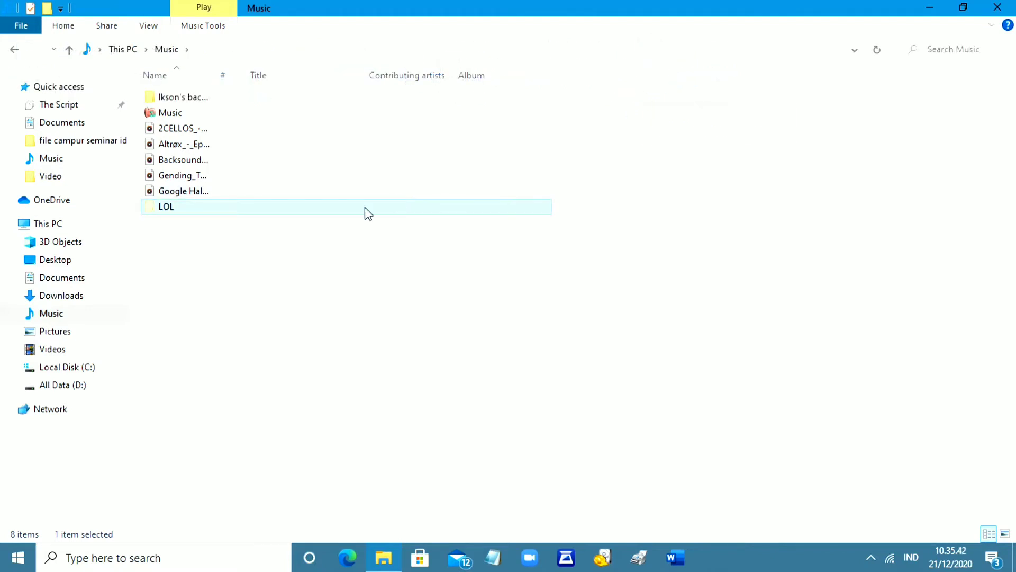
{"action": "left_click", "coordinate": [226, 249]}
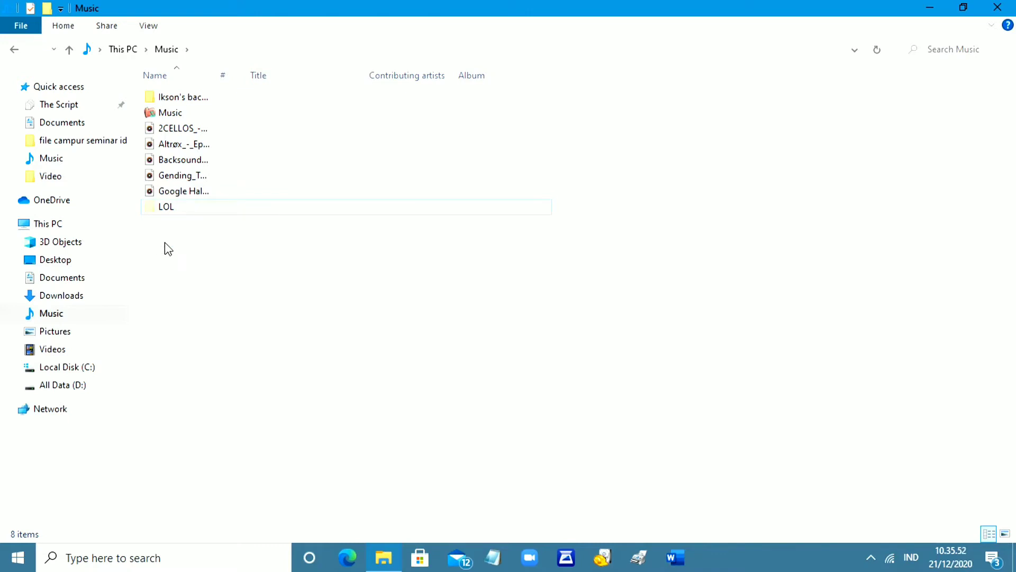
{"action": "left_click", "coordinate": [27, 29]}
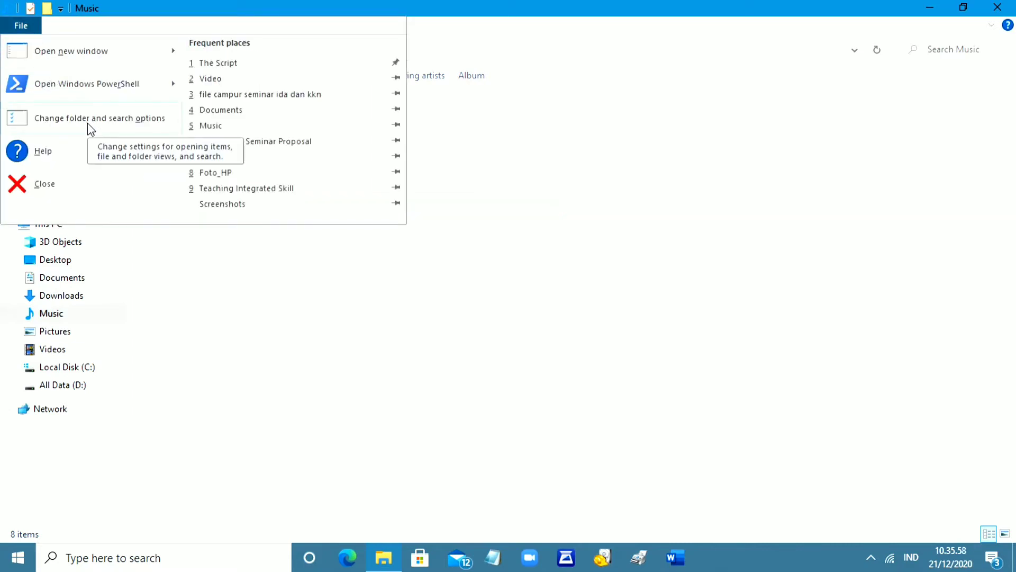
{"action": "left_click", "coordinate": [128, 126]}
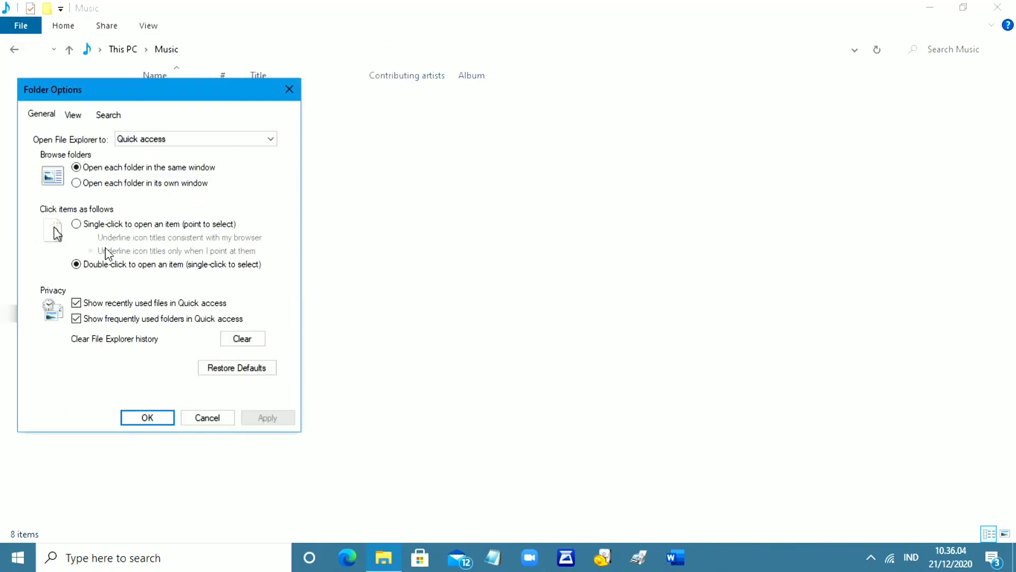
{"action": "left_click", "coordinate": [72, 116]}
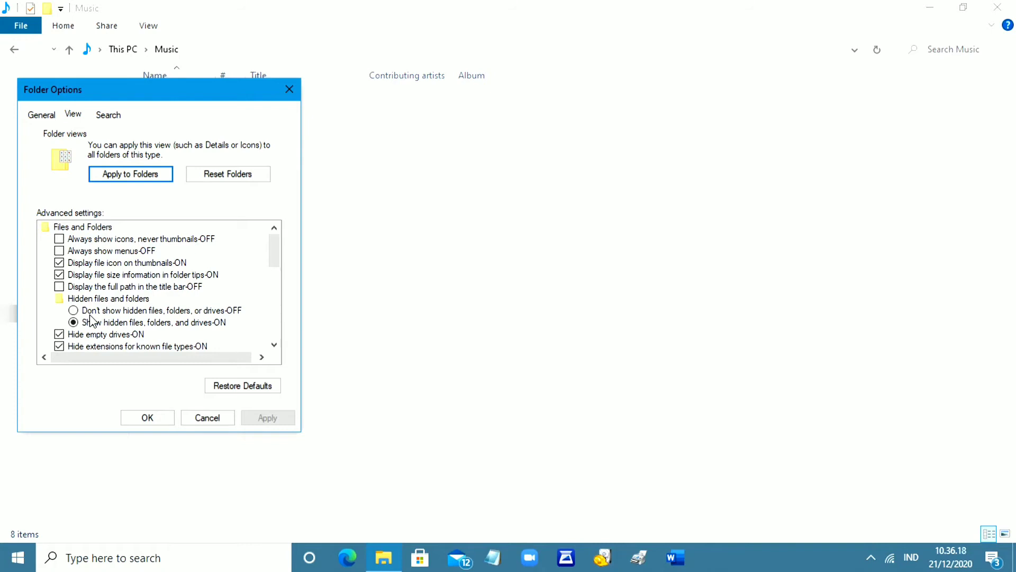
{"action": "key", "text": "Up"}
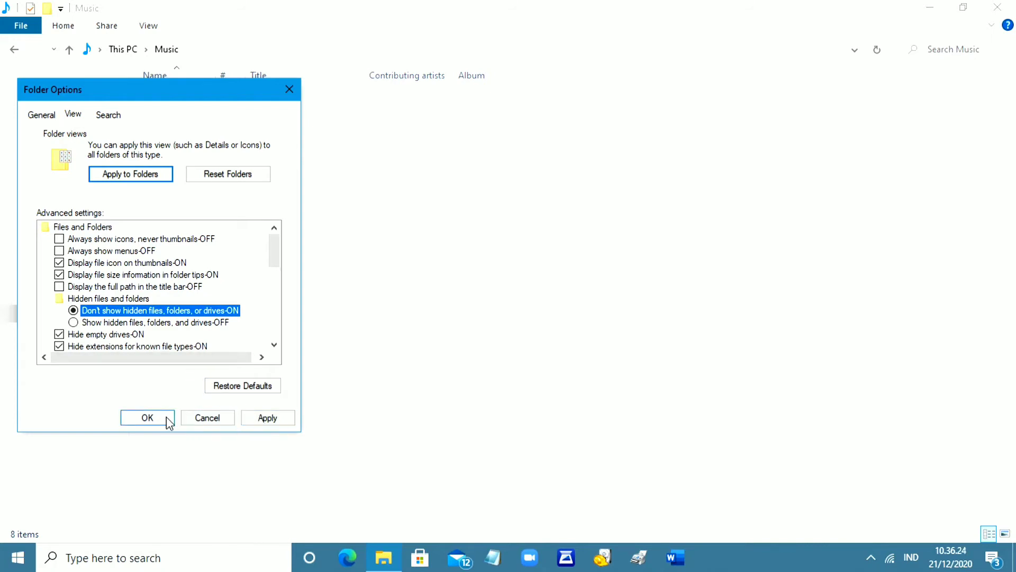
{"action": "left_click", "coordinate": [192, 418]}
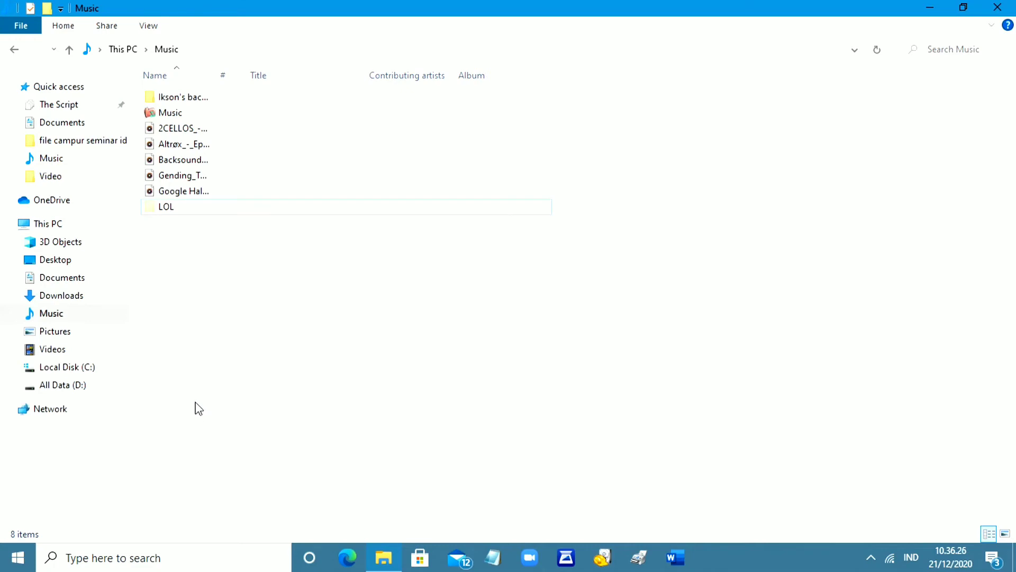
Turn off the display of hidden items in the Music folder and refresh the file list.
{"action": "left_click", "coordinate": [148, 26]}
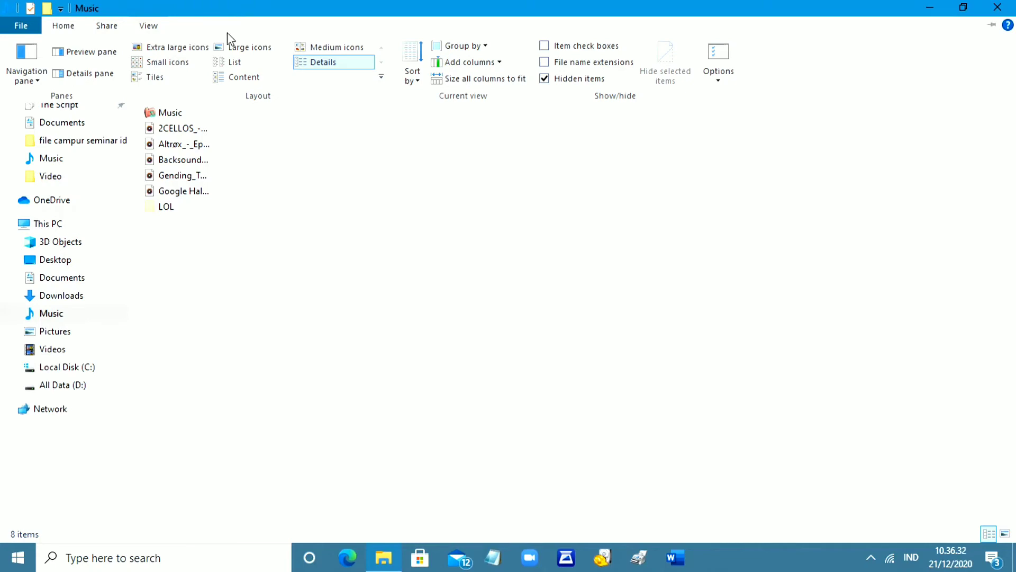
{"action": "left_click", "coordinate": [556, 83]}
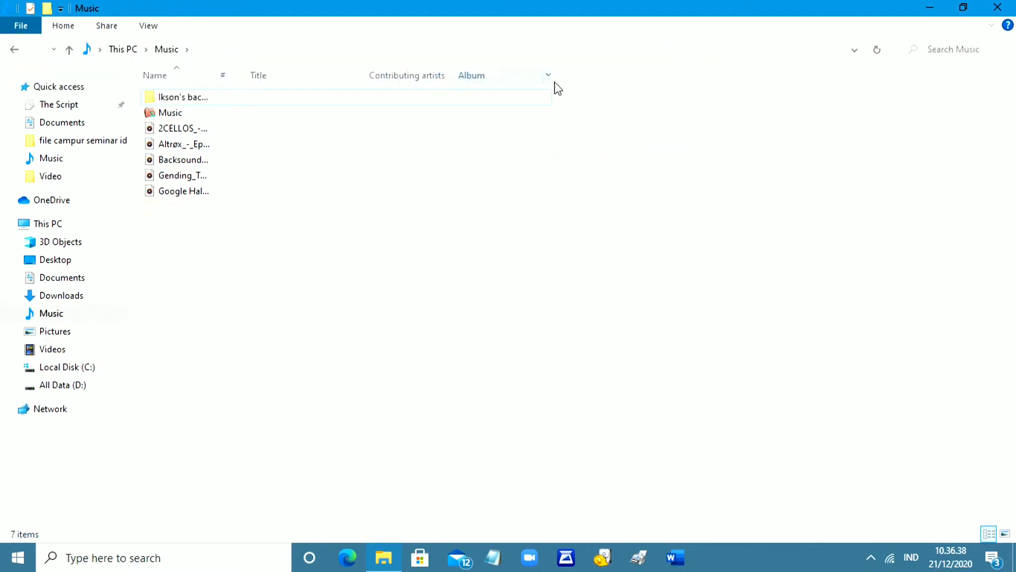
{"action": "right_click", "coordinate": [211, 236]}
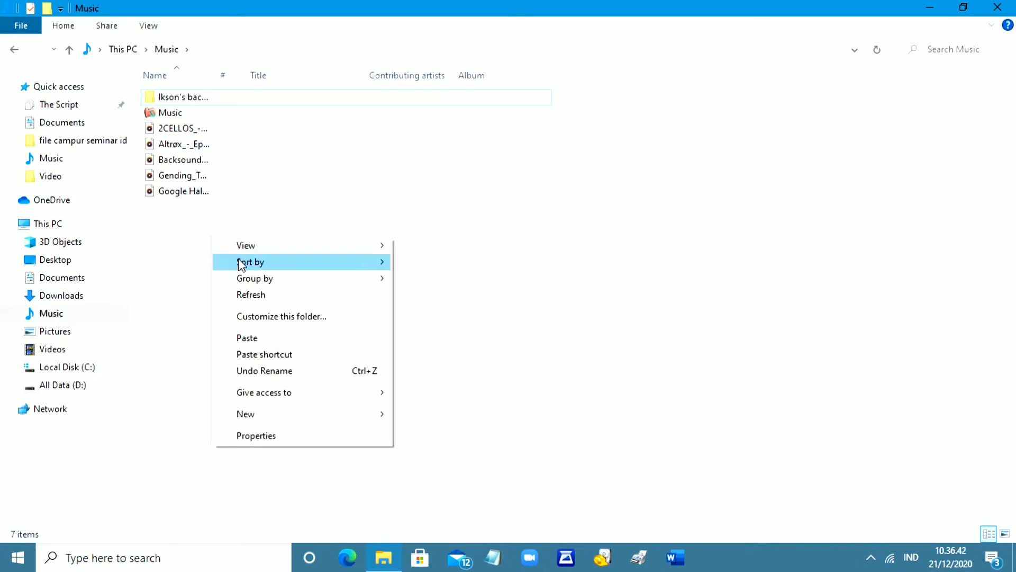
{"action": "left_click", "coordinate": [253, 287]}
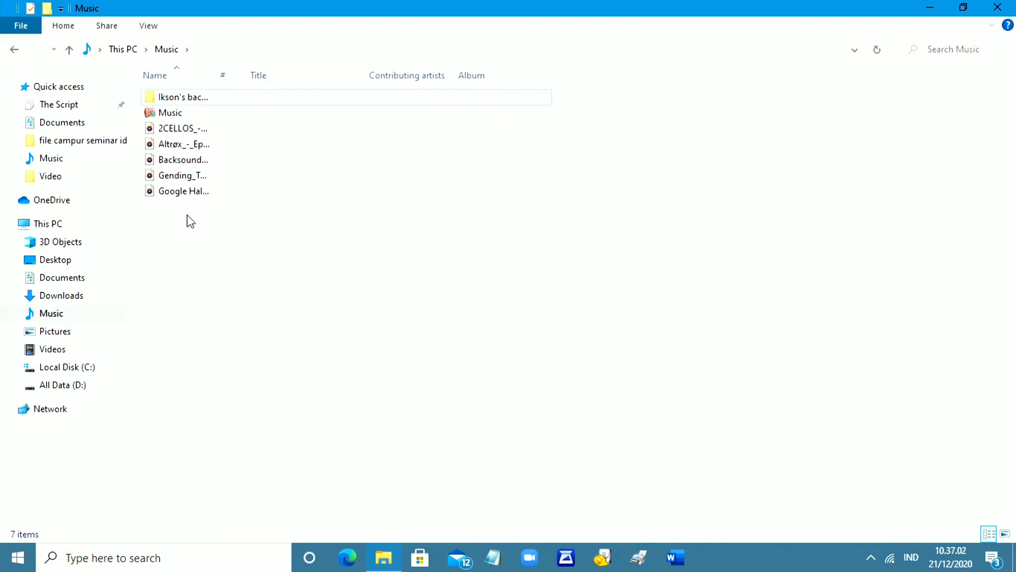
{"action": "left_click", "coordinate": [33, 30]}
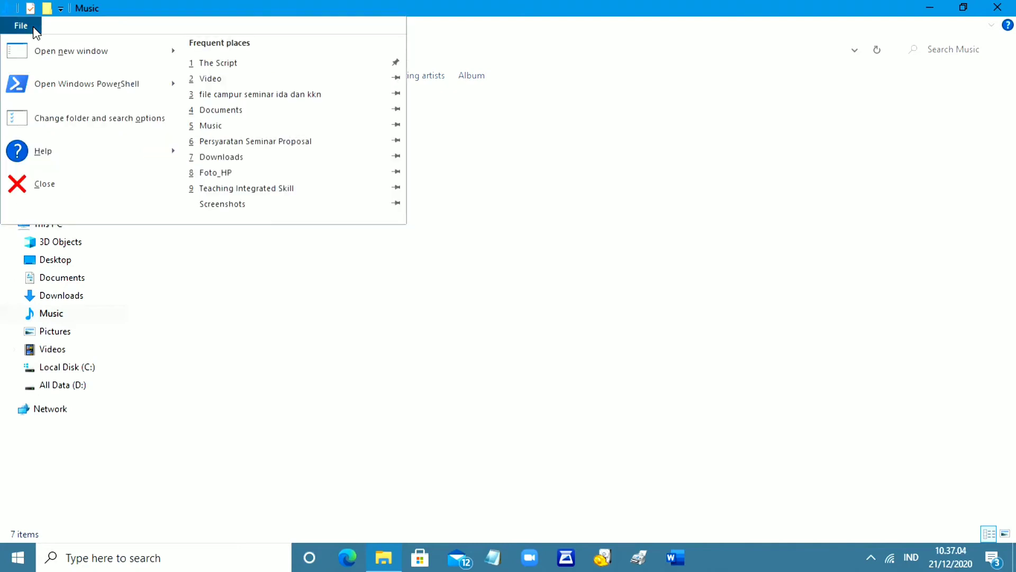
{"action": "left_click", "coordinate": [84, 121]}
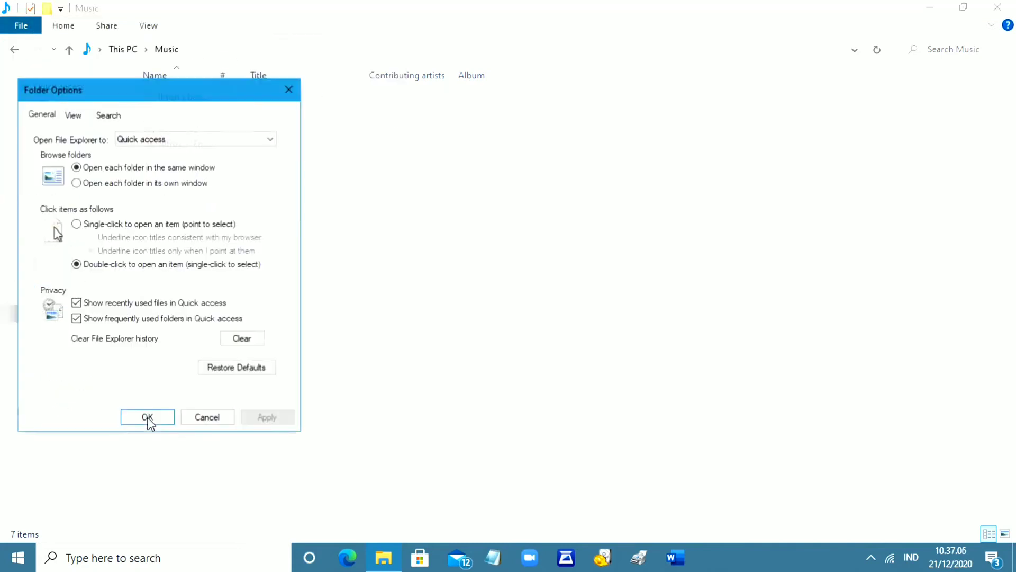
{"action": "left_click", "coordinate": [66, 118]}
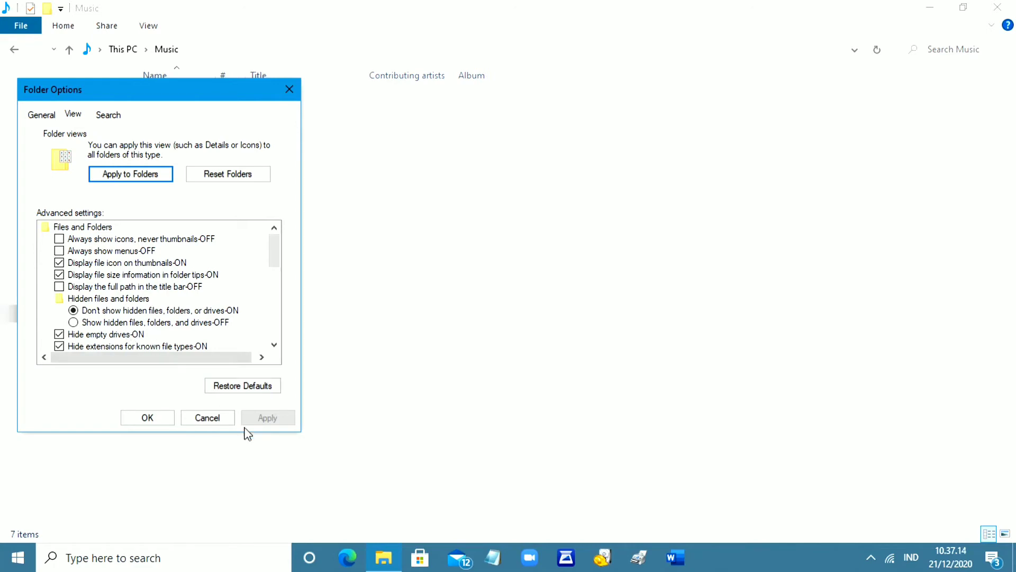
{"action": "left_click", "coordinate": [114, 322]}
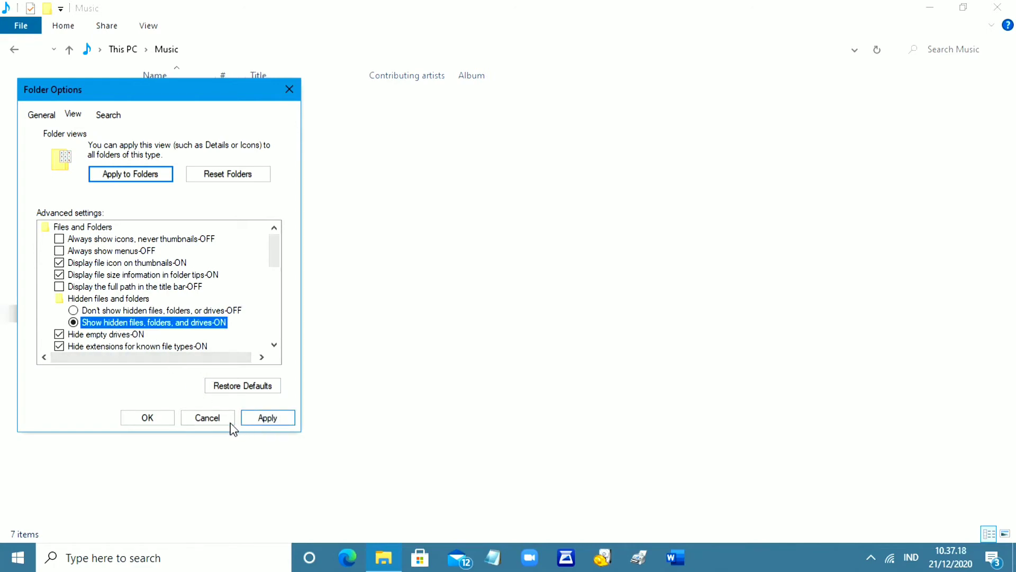
{"action": "left_click", "coordinate": [192, 420]}
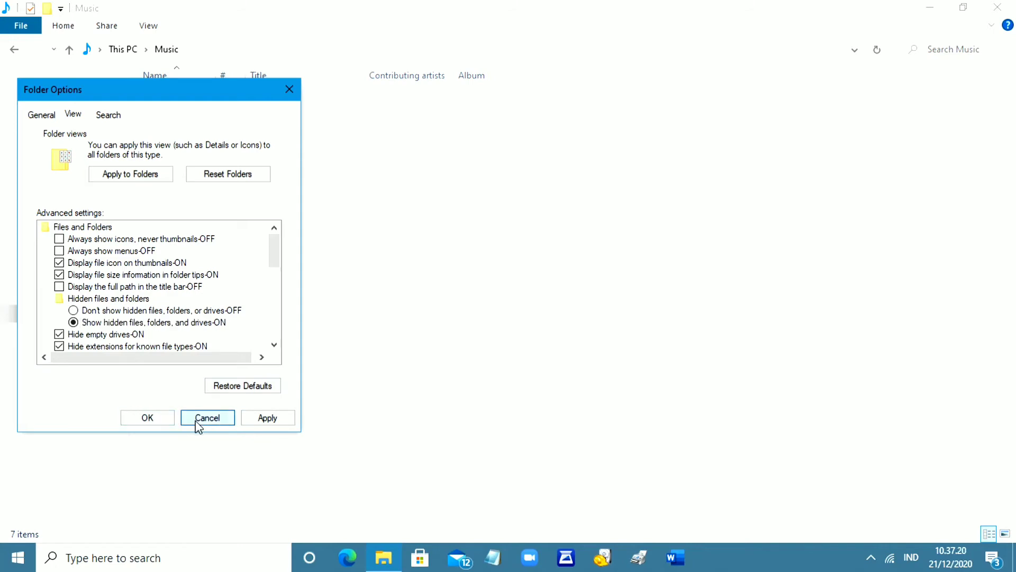
Turn the display of hidden items back on and select the LOL folder.
{"action": "left_click", "coordinate": [147, 26]}
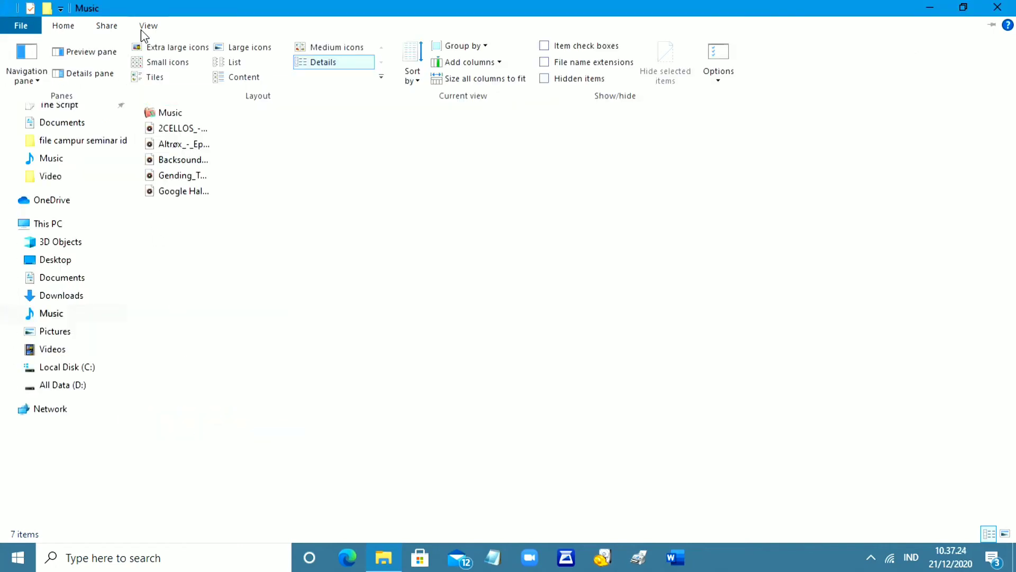
{"action": "left_click", "coordinate": [566, 82]}
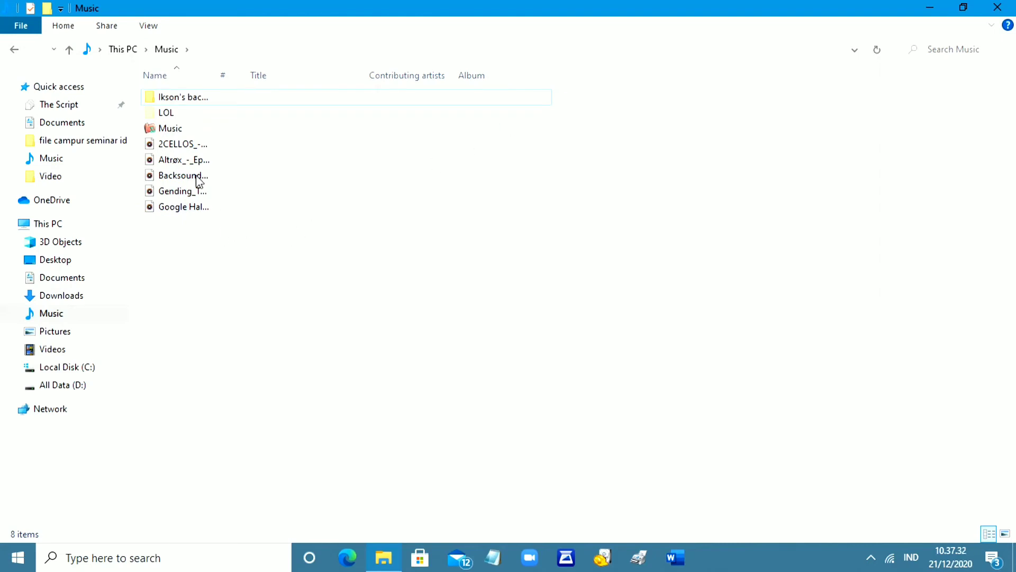
{"action": "mouse_move", "coordinate": [156, 120]}
{"action": "left_click", "coordinate": [164, 116]}
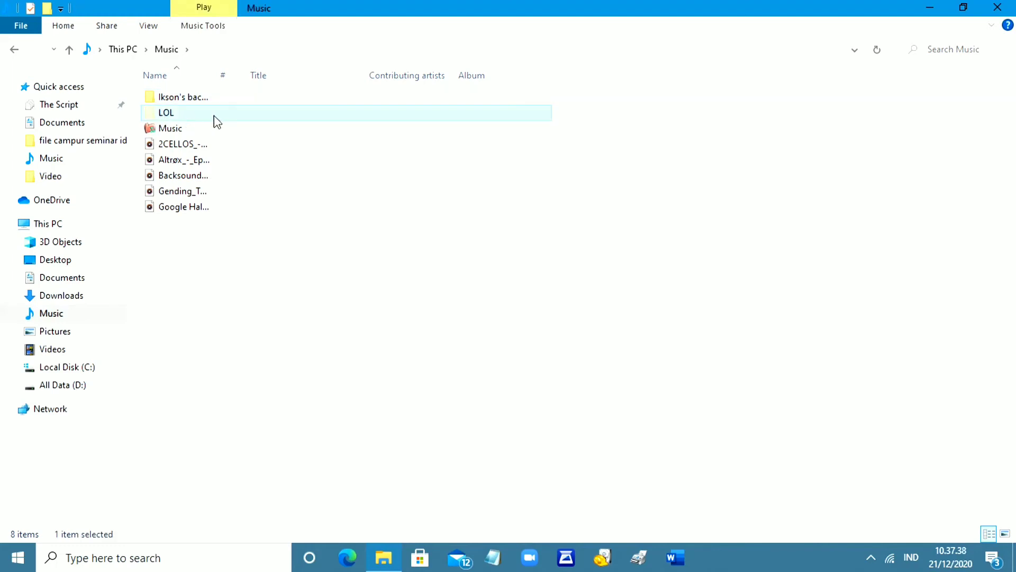
{"action": "mouse_move", "coordinate": [216, 123]}
{"action": "mouse_move", "coordinate": [153, 113]}
{"action": "right_click", "coordinate": [167, 117]}
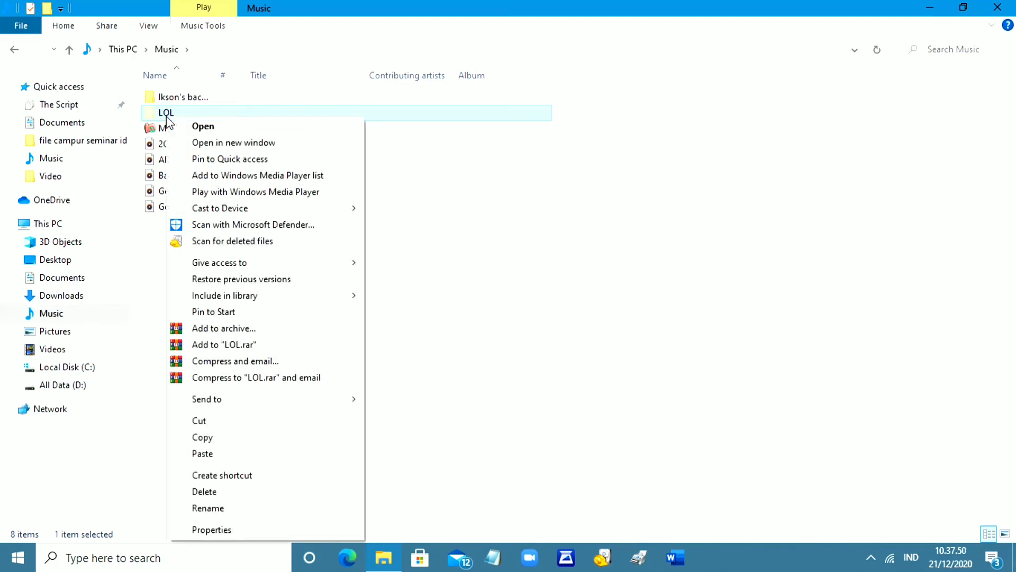
{"action": "left_click", "coordinate": [212, 531]}
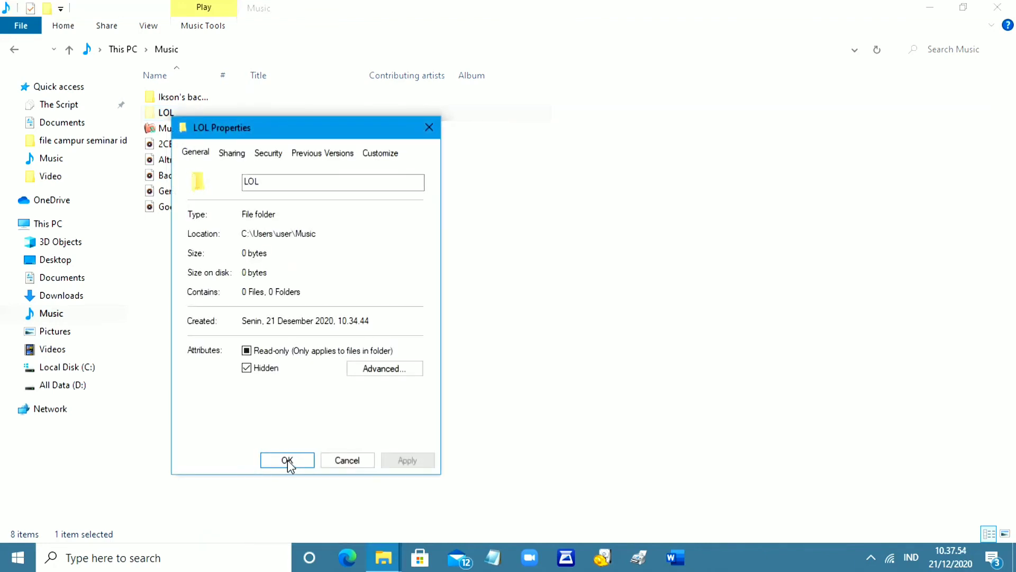
{"action": "left_click", "coordinate": [260, 370]}
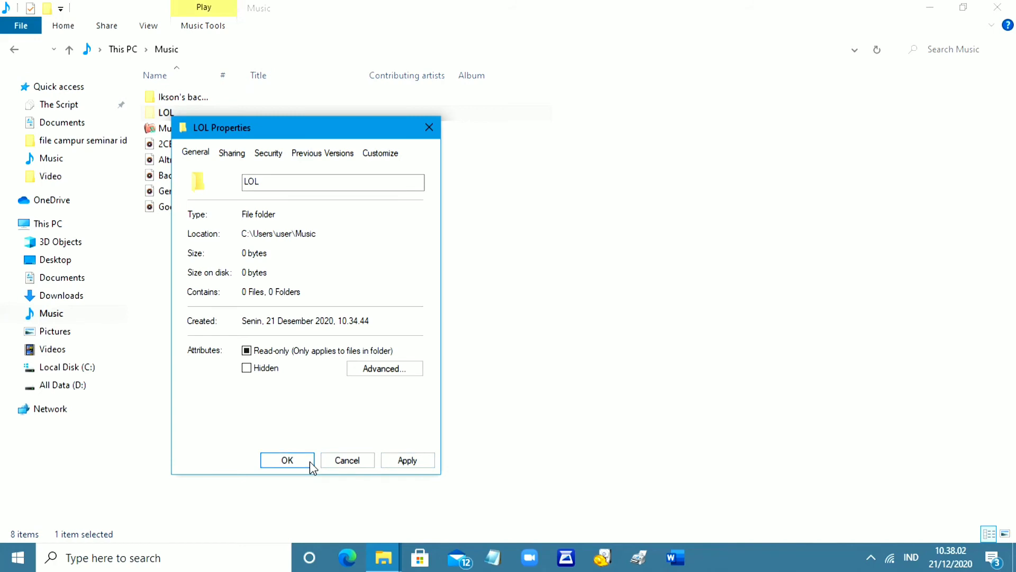
{"action": "left_click", "coordinate": [334, 462]}
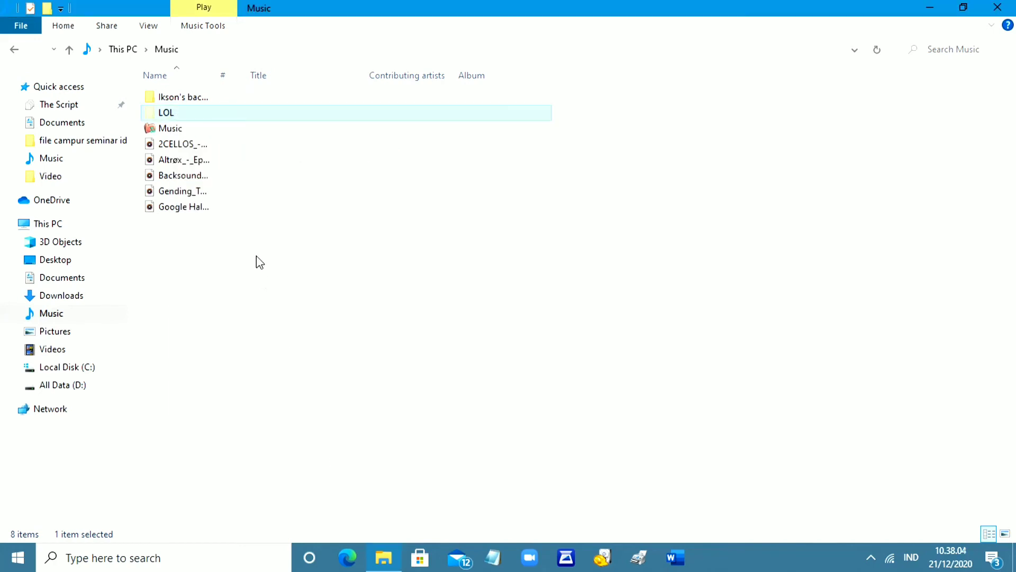
Unhide the LOL folder by toggling off Hide selected items, and refresh the Music folder's file list with nothing selected.
{"action": "left_click", "coordinate": [173, 113]}
{"action": "left_click", "coordinate": [206, 115]}
{"action": "left_click", "coordinate": [149, 26]}
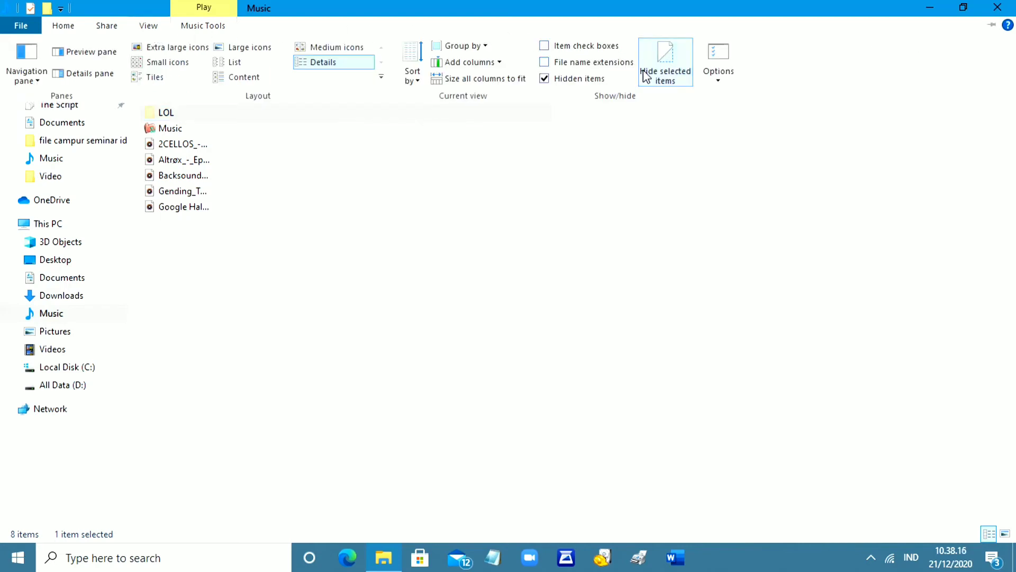
{"action": "left_click", "coordinate": [681, 81]}
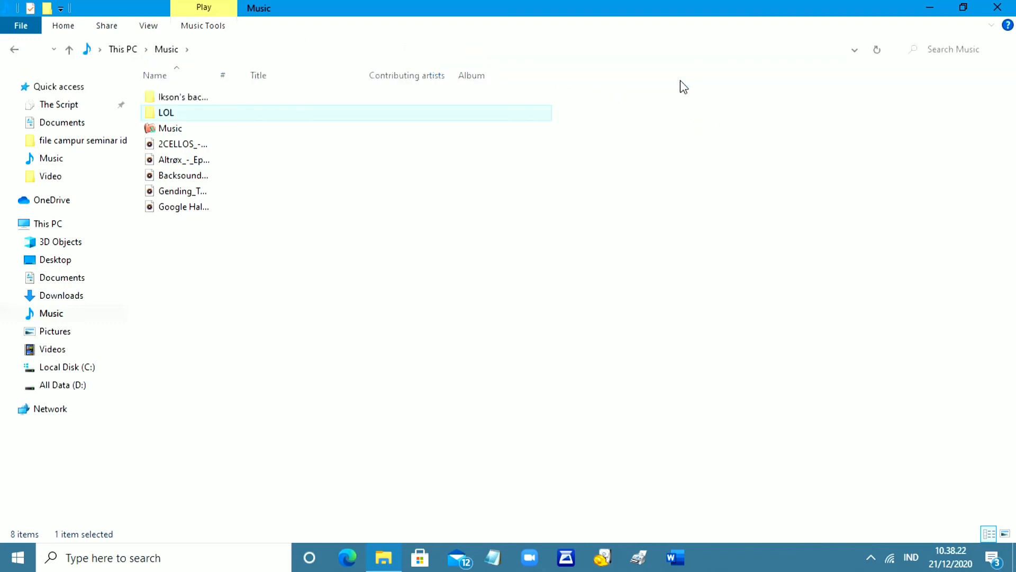
{"action": "left_click", "coordinate": [377, 309]}
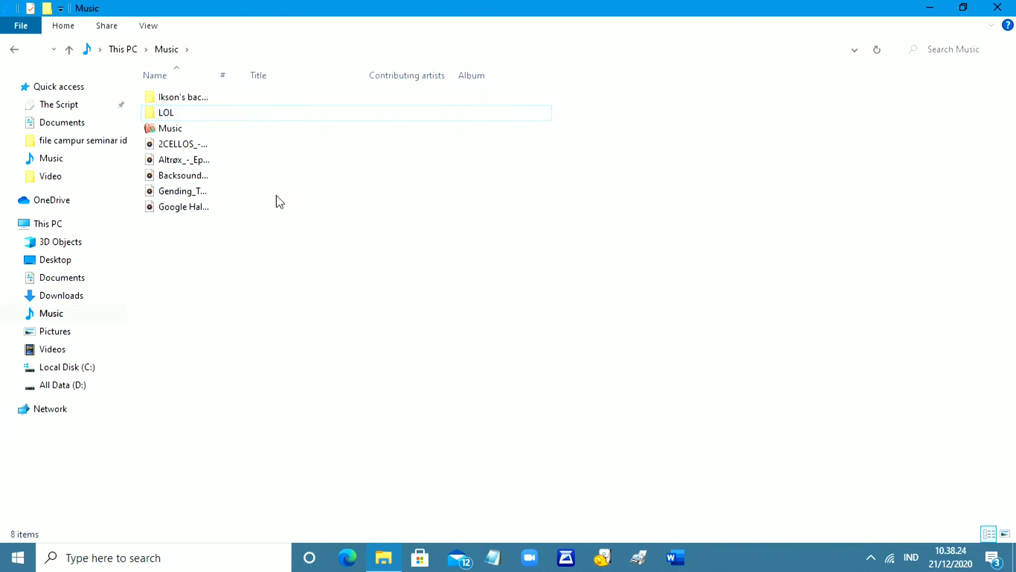
{"action": "right_click", "coordinate": [279, 369]}
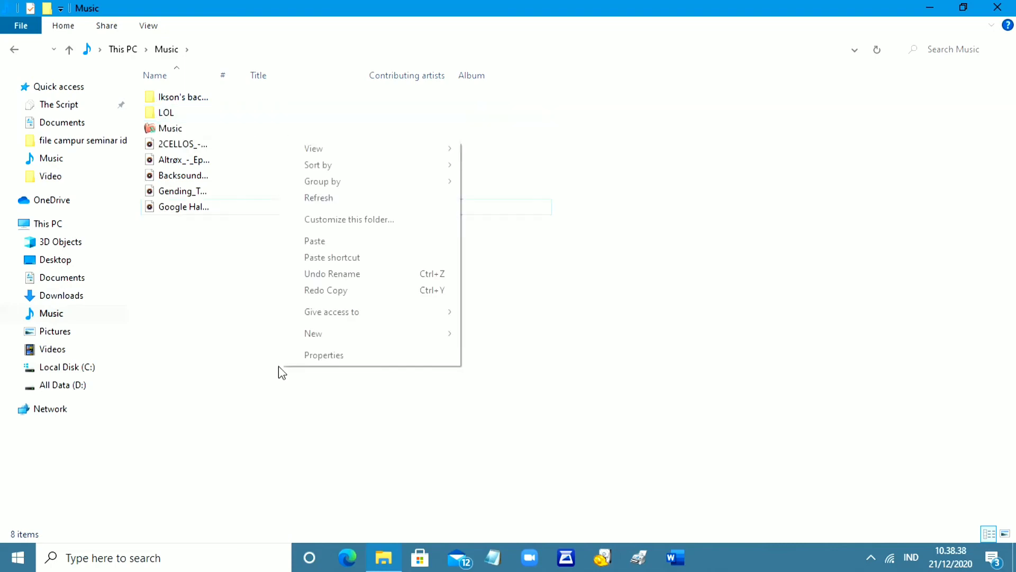
{"action": "left_click", "coordinate": [320, 204]}
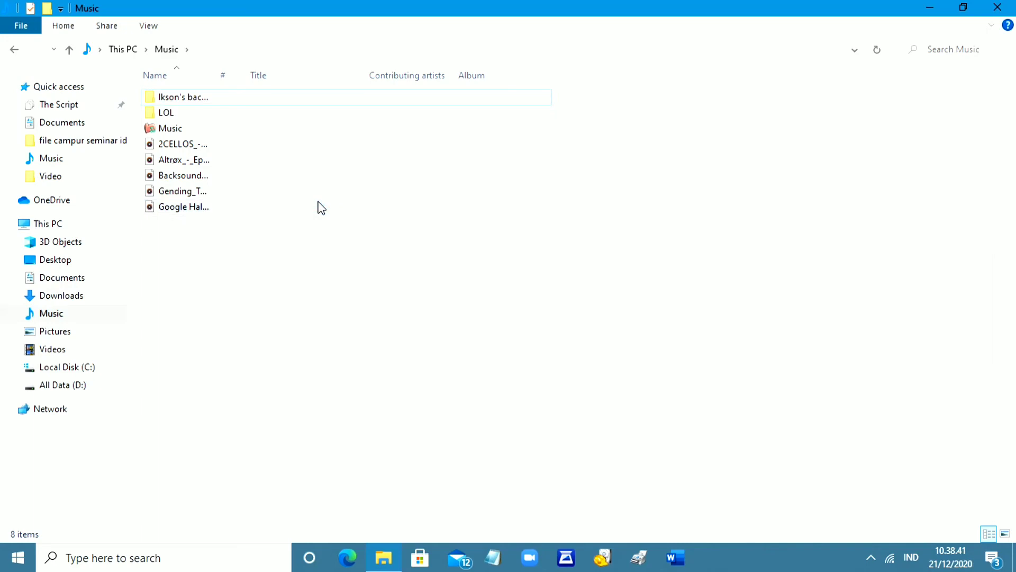